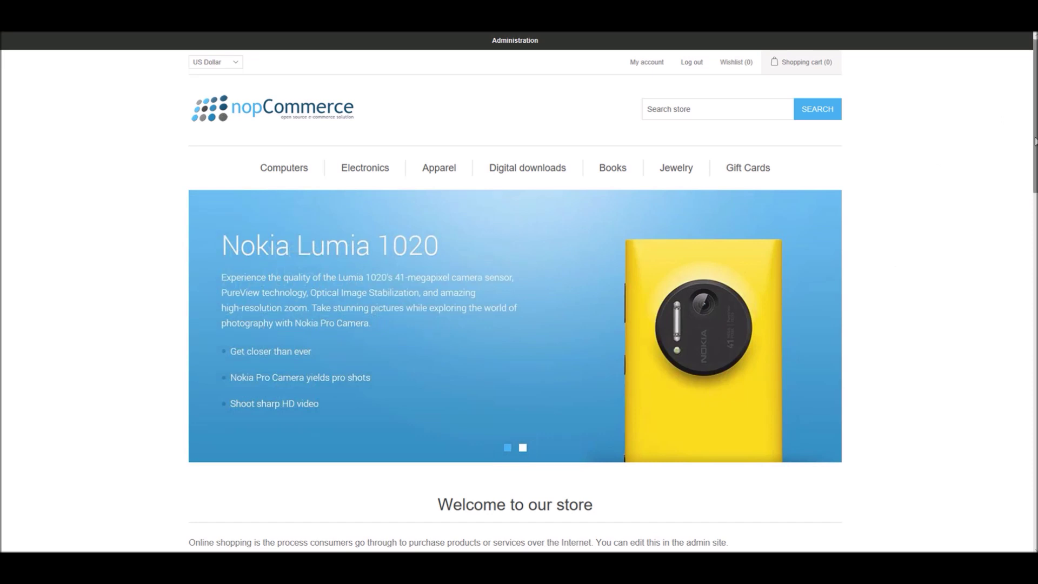
scroll(1024, 128, down, 3)
scroll(1029, 130, up, 3)
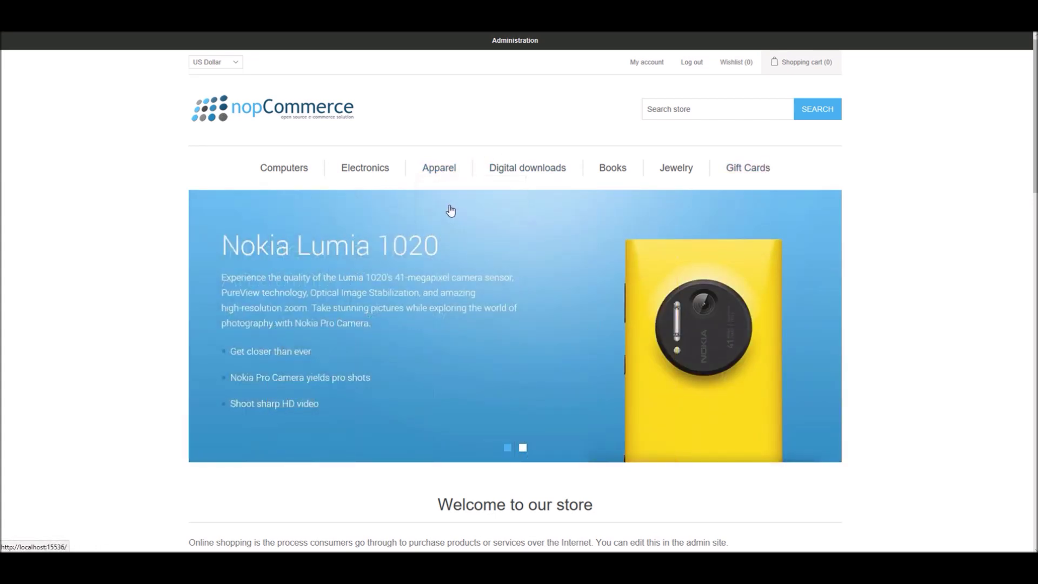
Browse Apparel > Clothing to the Nike Tailwind running shirt page and select its title text
click(453, 214)
scroll(741, 321, down, 3)
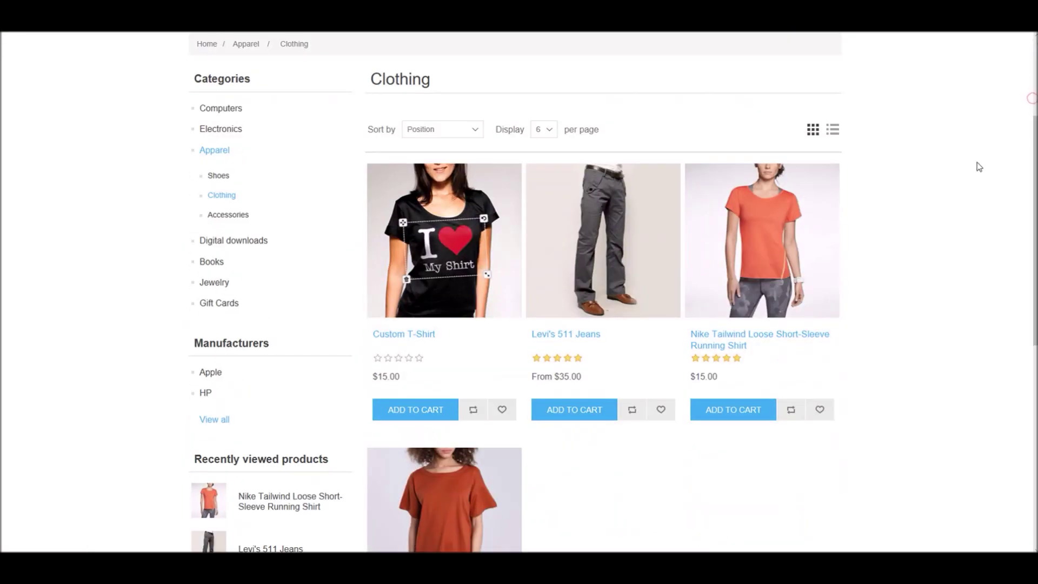
click(723, 344)
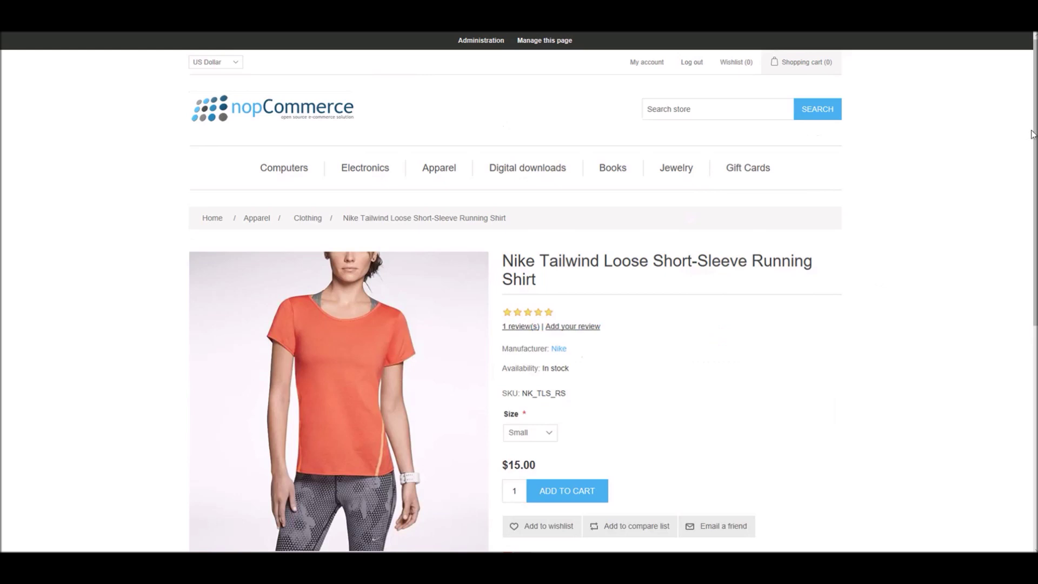
scroll(1015, 244, down, 10)
scroll(1000, 370, up, 10)
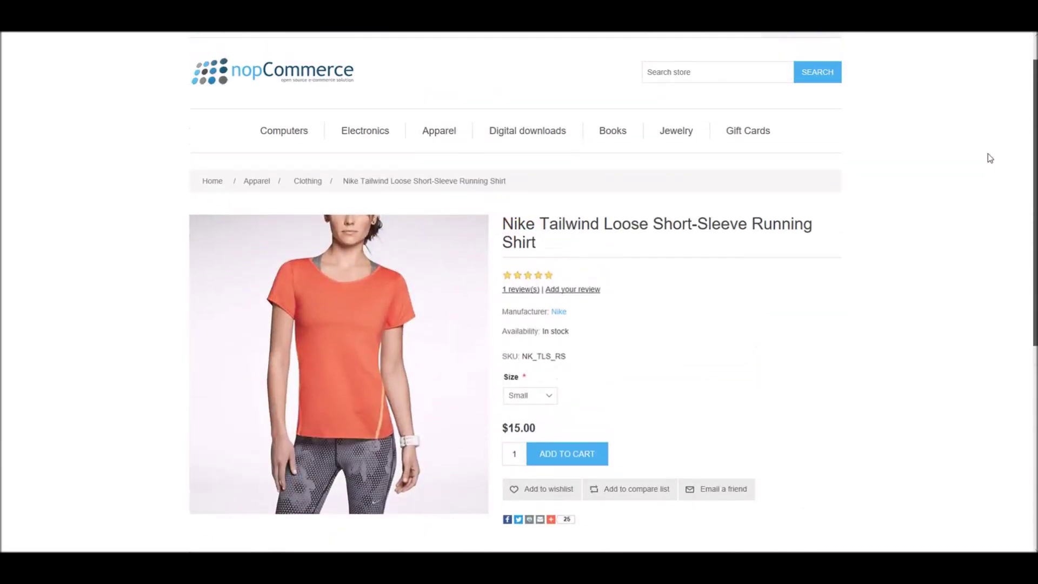
scroll(988, 153, down, 3)
scroll(989, 295, up, 2)
scroll(995, 204, down, 1)
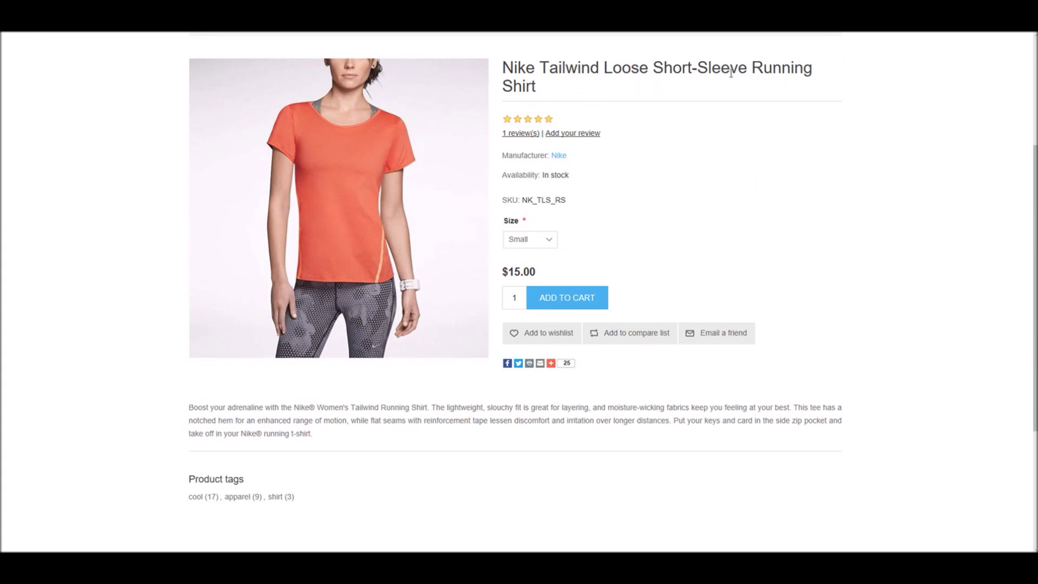
double_click(539, 87)
scroll(539, 86, up, 3)
triple_click(536, 261)
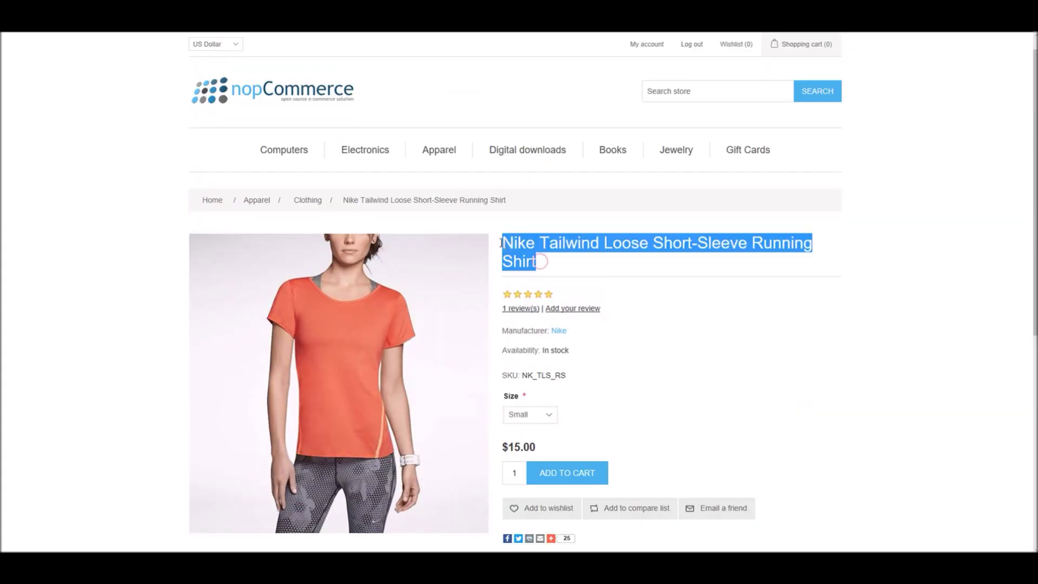
click(539, 262)
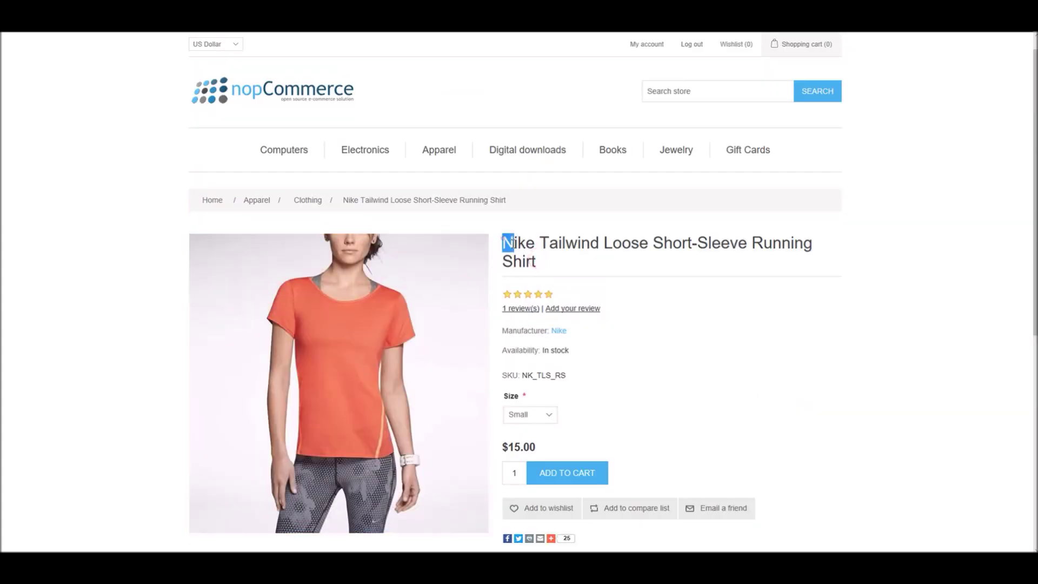
drag(505, 240, 539, 262)
click(315, 53)
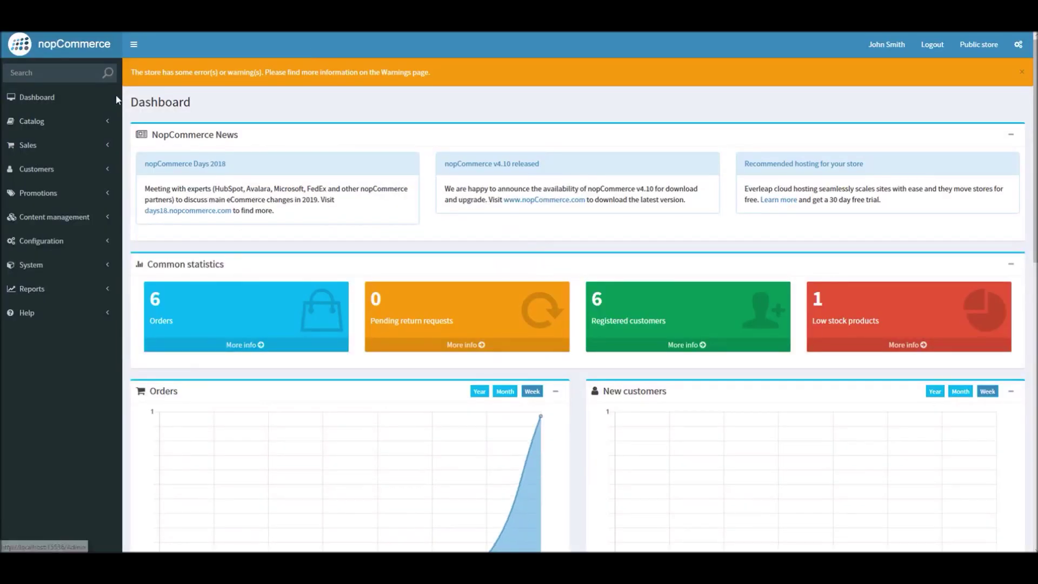
Search Catalog > Products for the Nike Tailwind shirt and open its edit page in basic mode
click(41, 121)
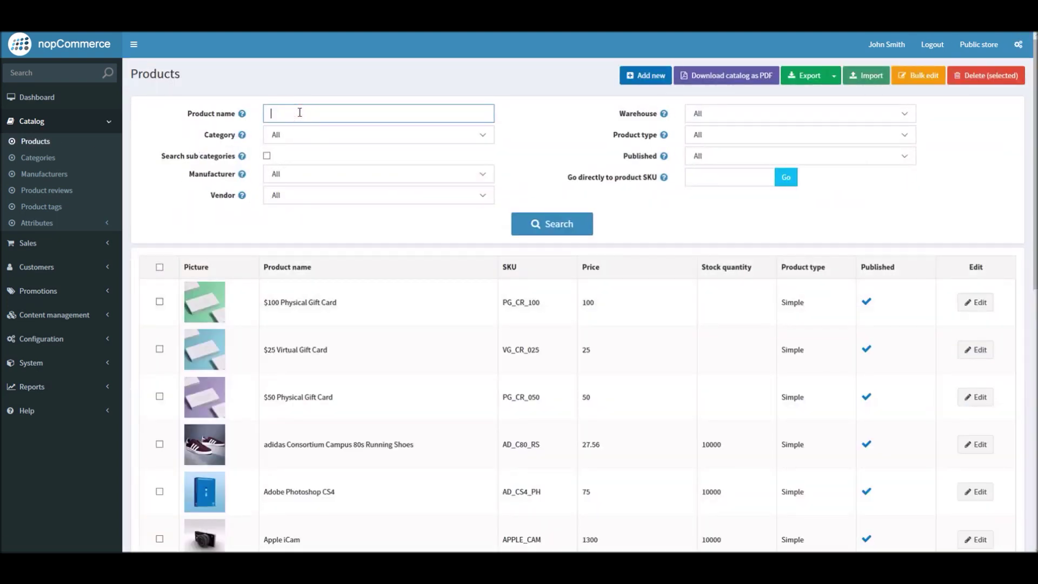
text(Nike Tailwind Loose Short-Sleeve Running Shirt)
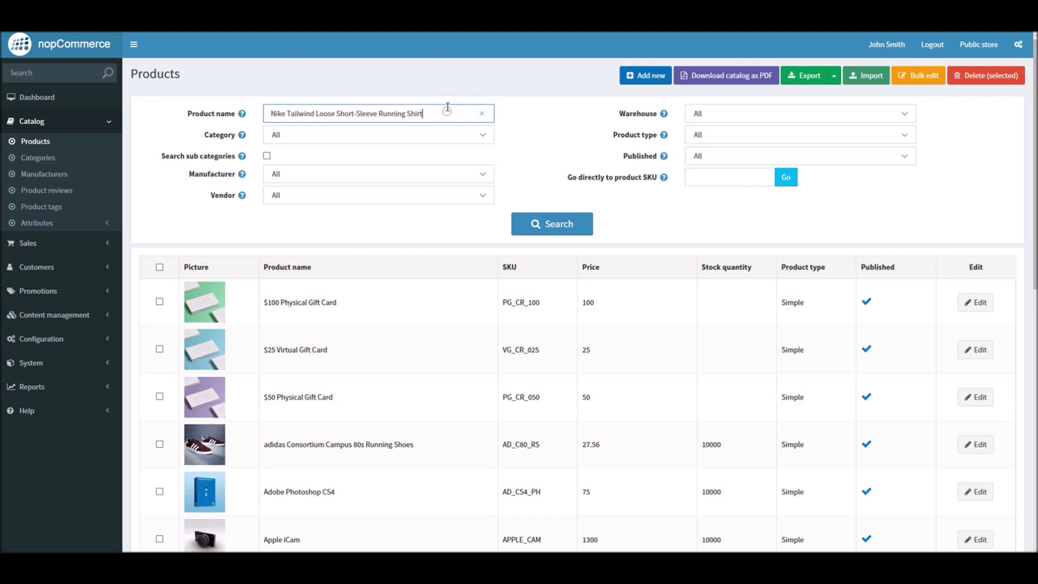
click(556, 224)
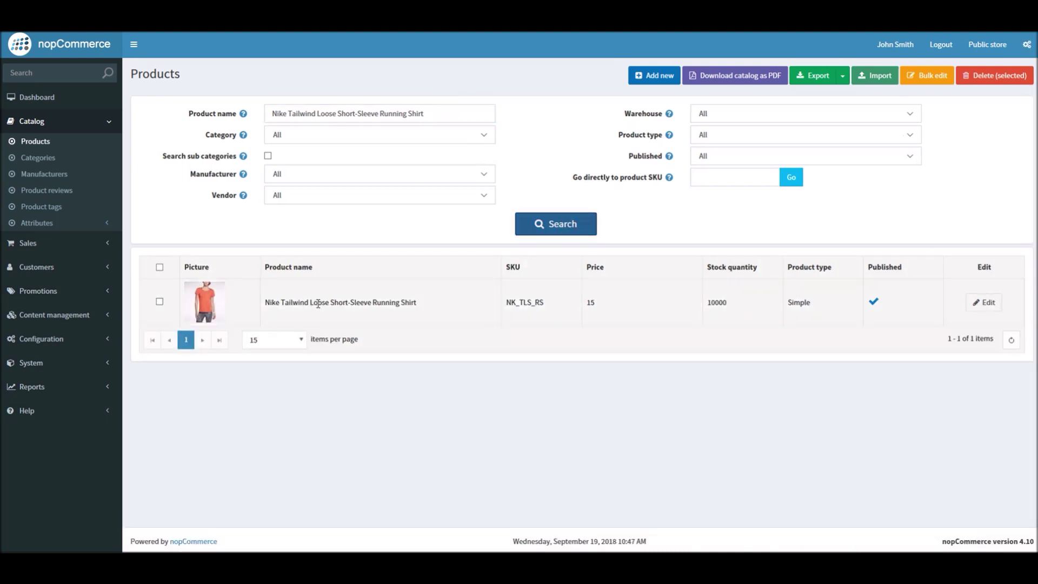
click(987, 305)
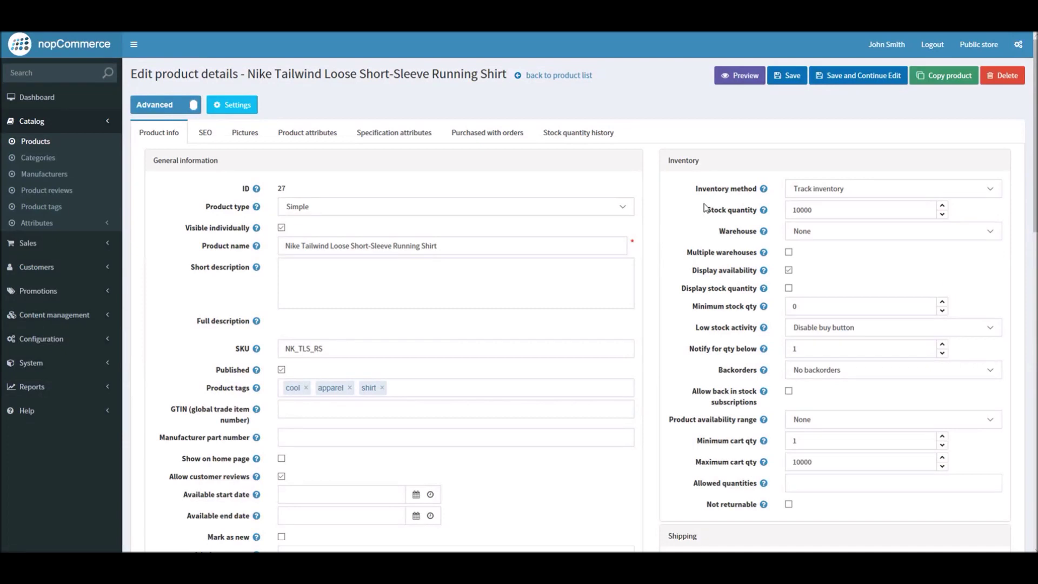
click(150, 115)
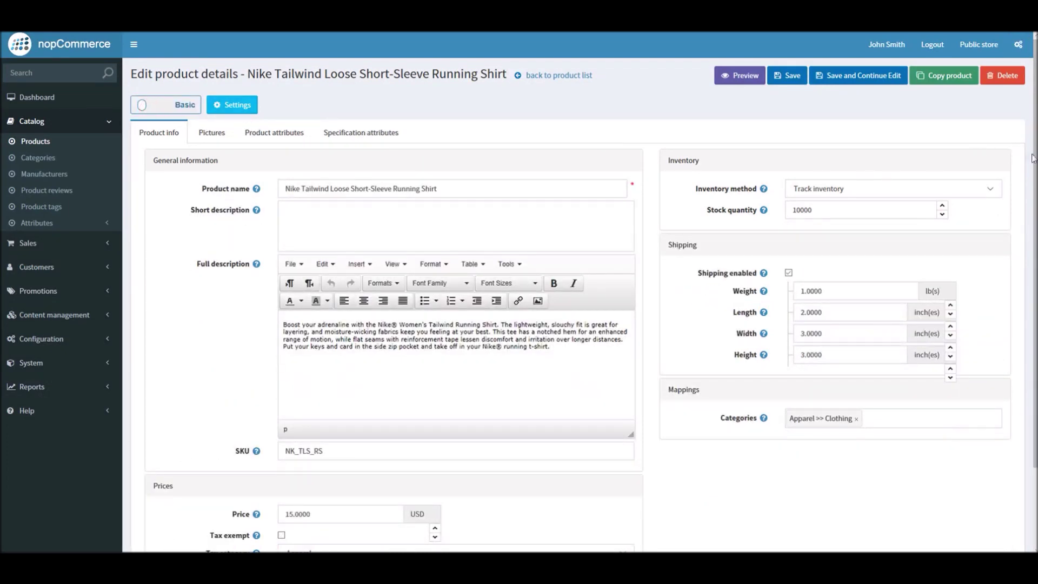
scroll(1031, 159, down, 3)
scroll(1010, 183, up, 3)
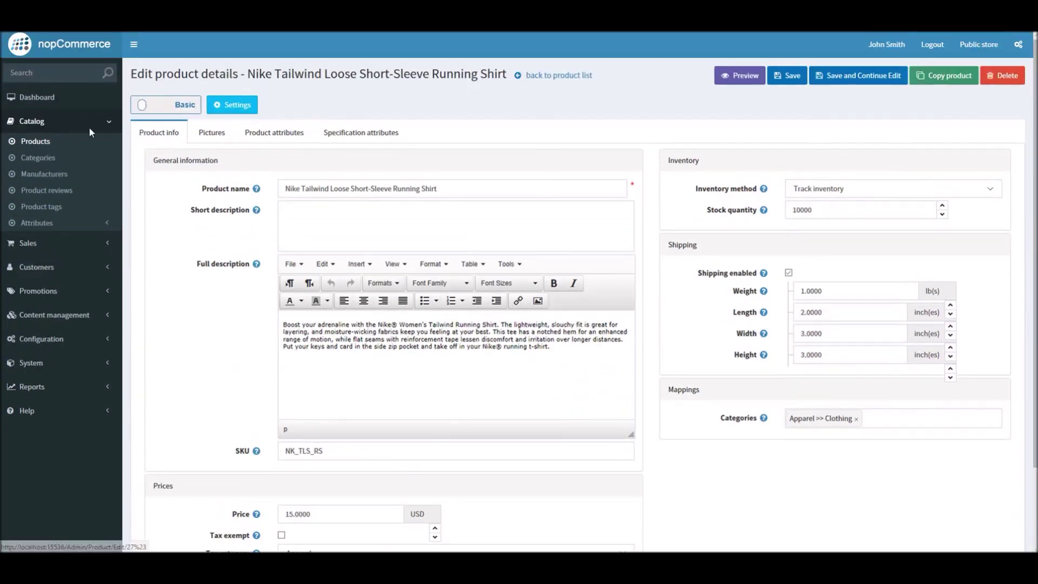
Return the shirt's editor to advanced mode and locate the Related products panel
click(153, 108)
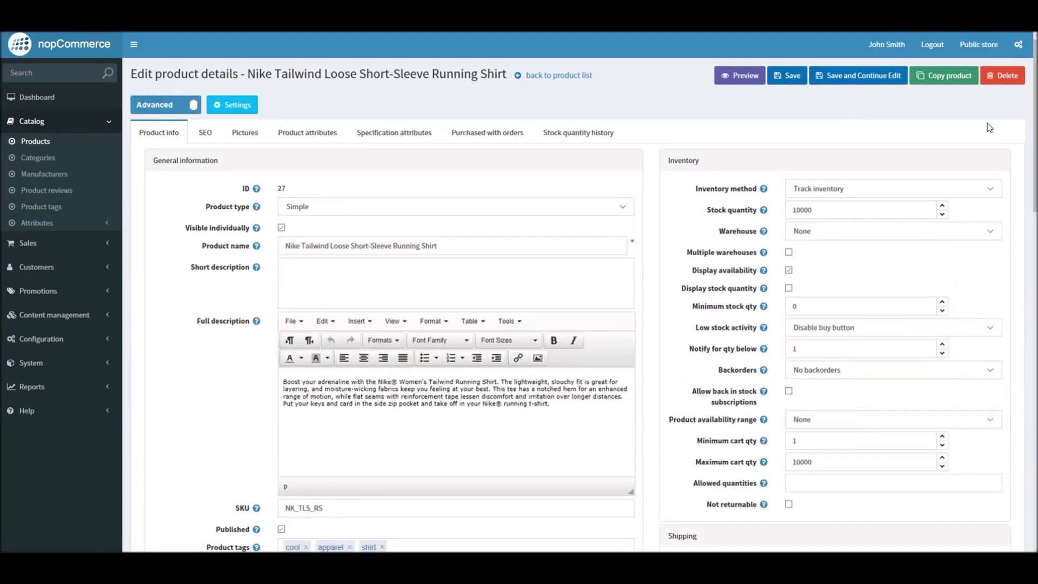
scroll(1001, 187, down, 2)
scroll(1012, 236, down, 3)
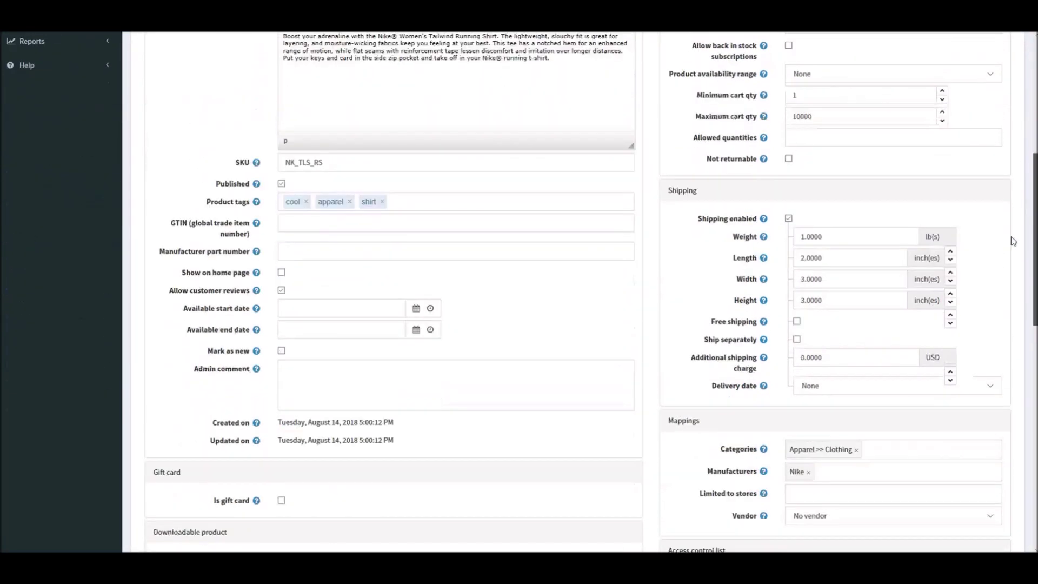
scroll(1012, 236, down, 4)
scroll(1010, 316, down, 3)
scroll(1013, 400, up, 2)
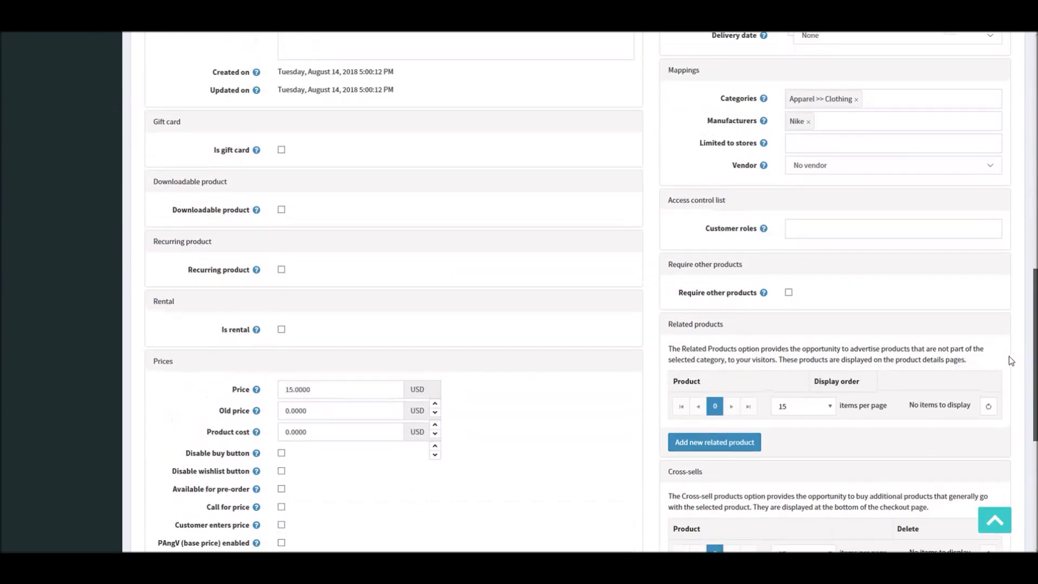
scroll(1010, 355, down, 1)
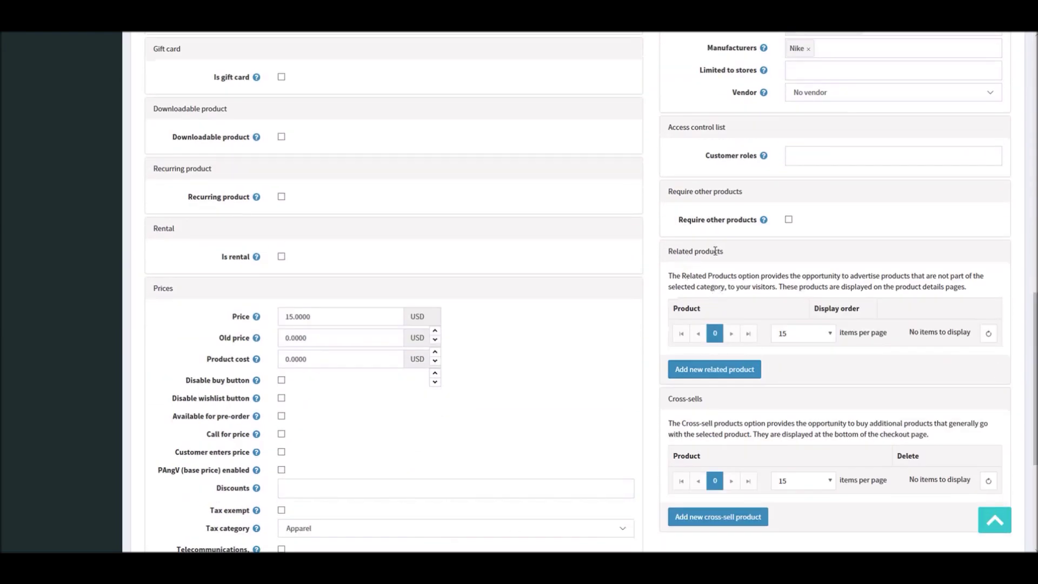
triple_click(718, 251)
click(674, 279)
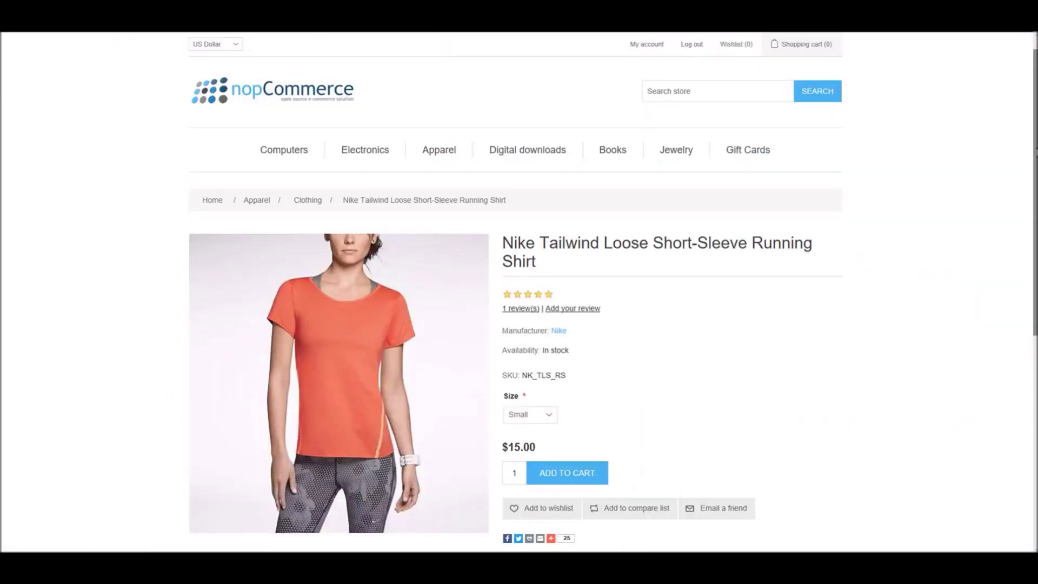
scroll(1010, 290, down, 3)
scroll(1007, 309, down, 1)
scroll(989, 325, up, 5)
scroll(981, 187, up, 1)
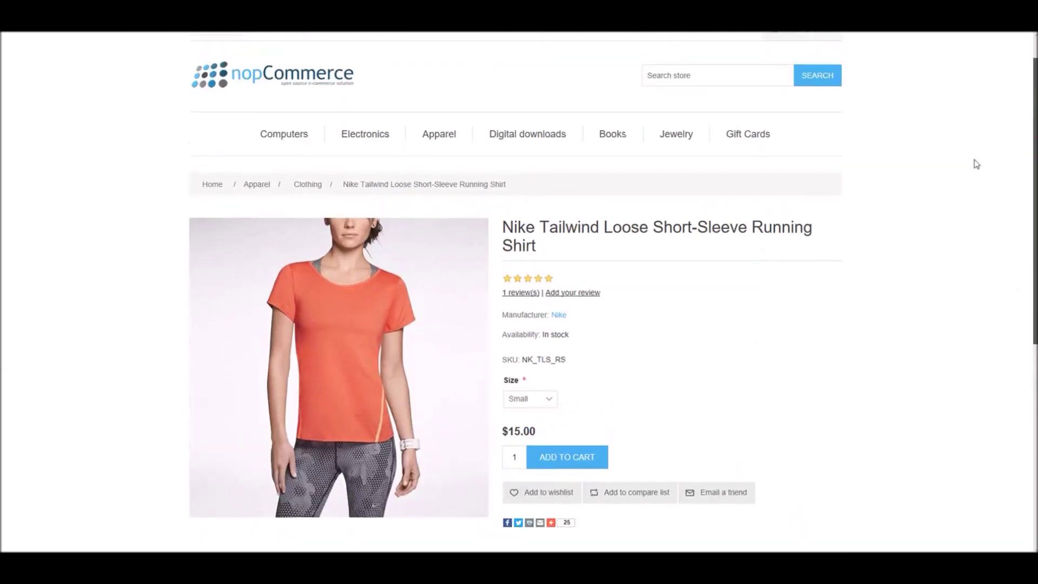
scroll(969, 170, down, 2)
scroll(960, 235, up, 2)
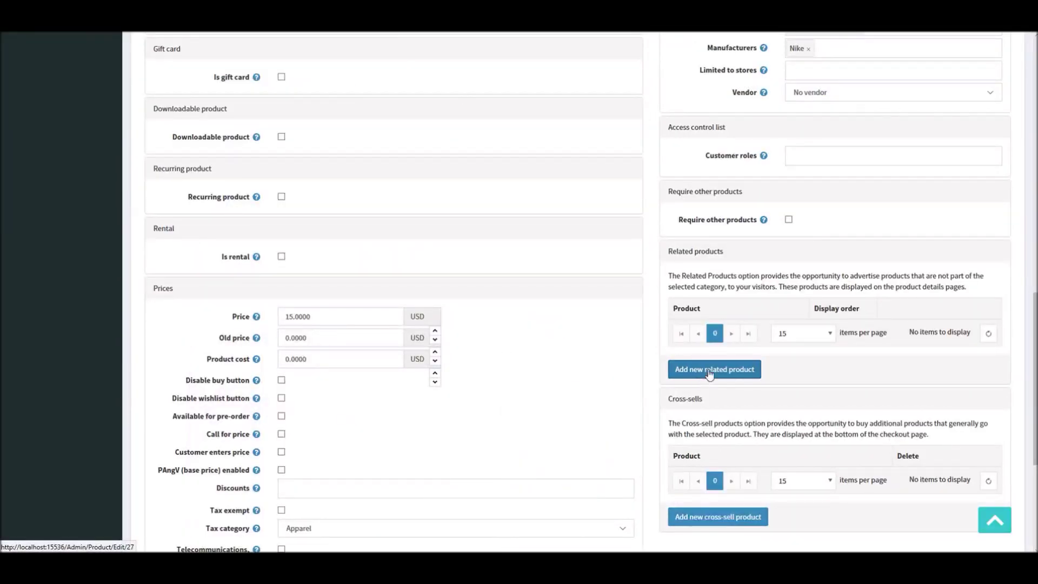
In the Add new related product popup, search products in category Apparel >> Shoes
click(716, 370)
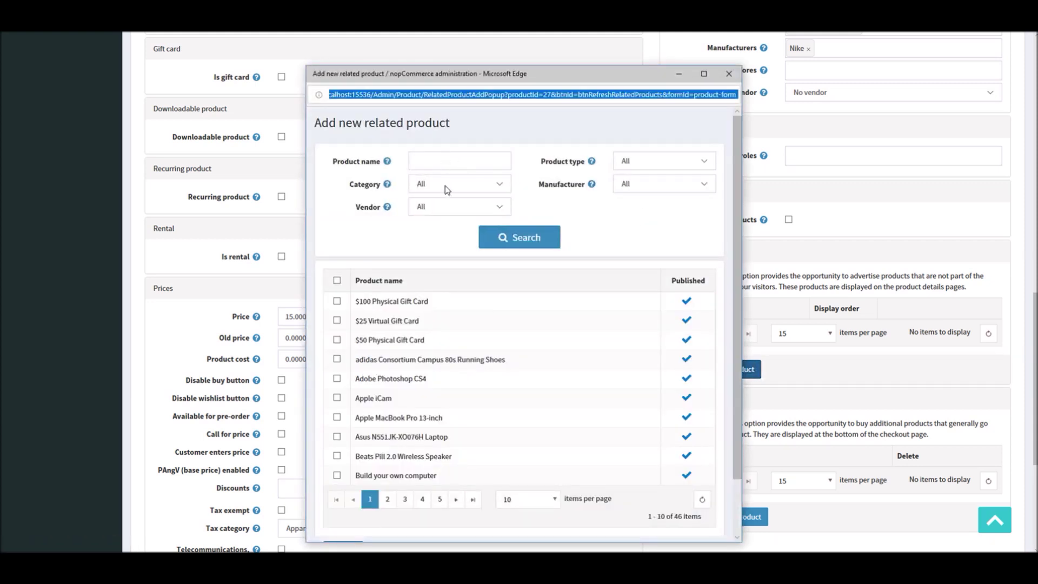
click(445, 189)
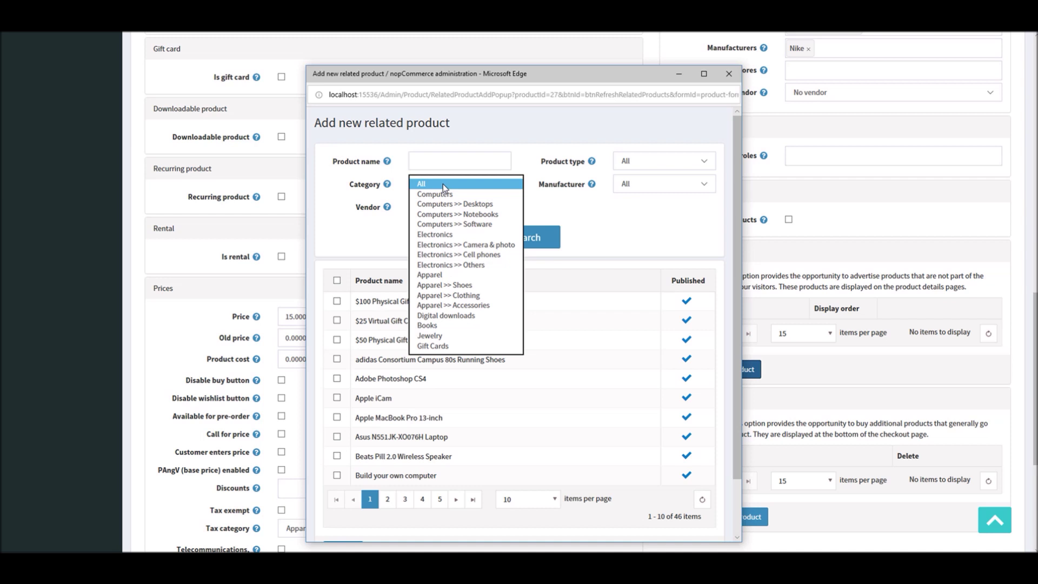
click(453, 285)
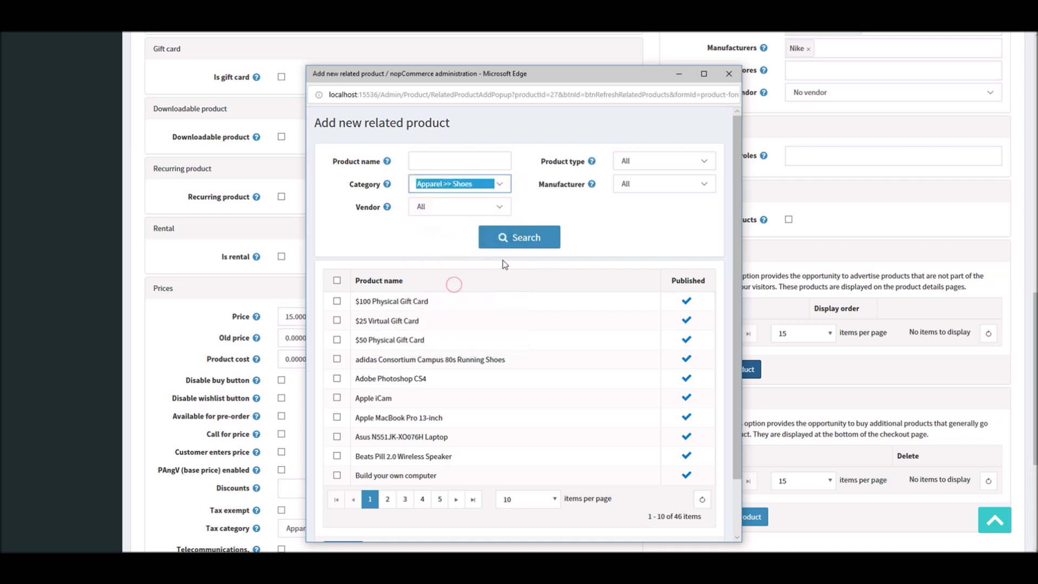
click(510, 247)
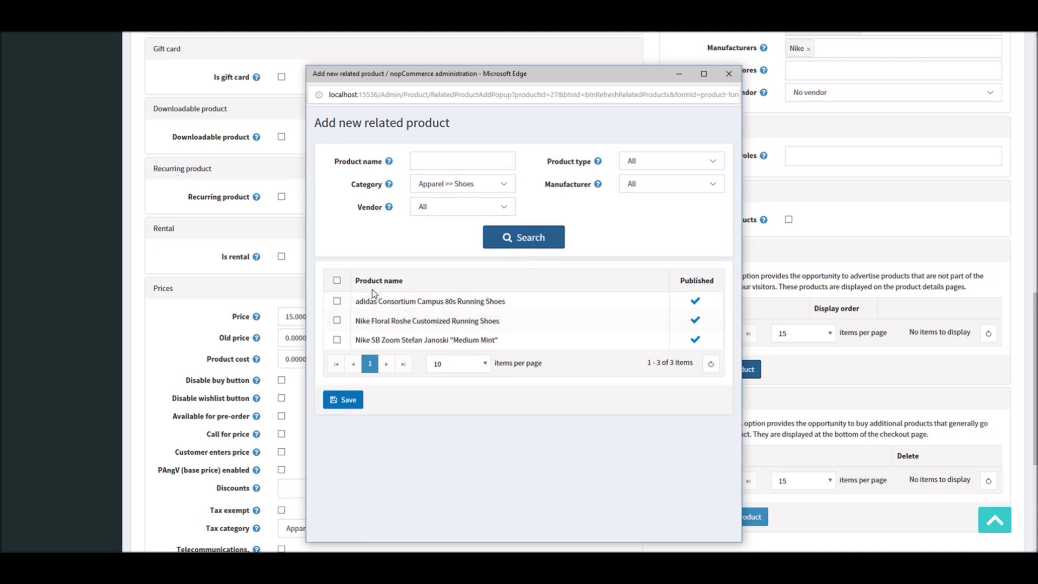
Add adidas Consortium Campus 80s, Nike Floral Roshe and Nike SB Zoom as related products
click(338, 302)
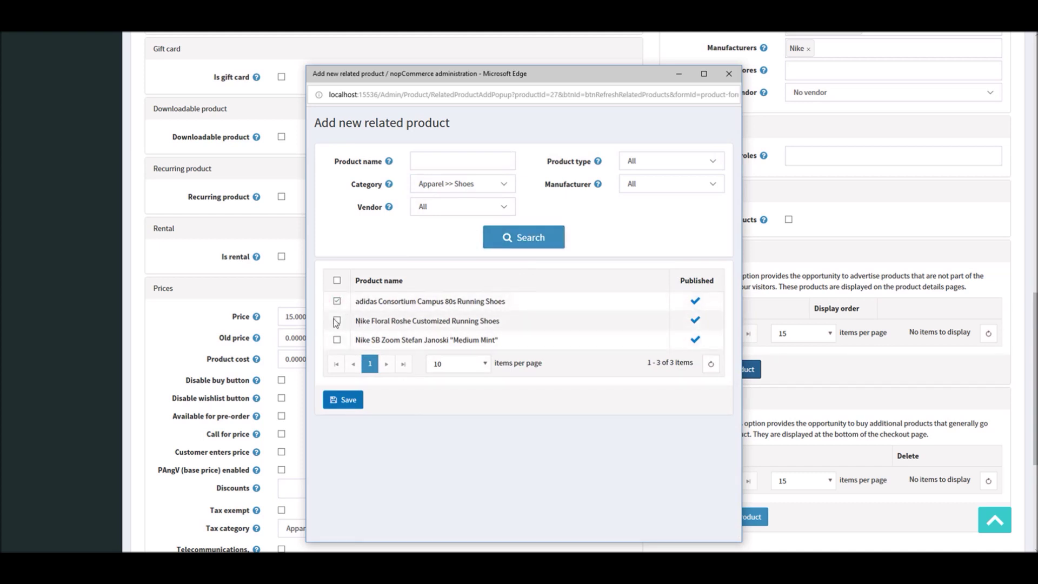
click(337, 321)
click(337, 339)
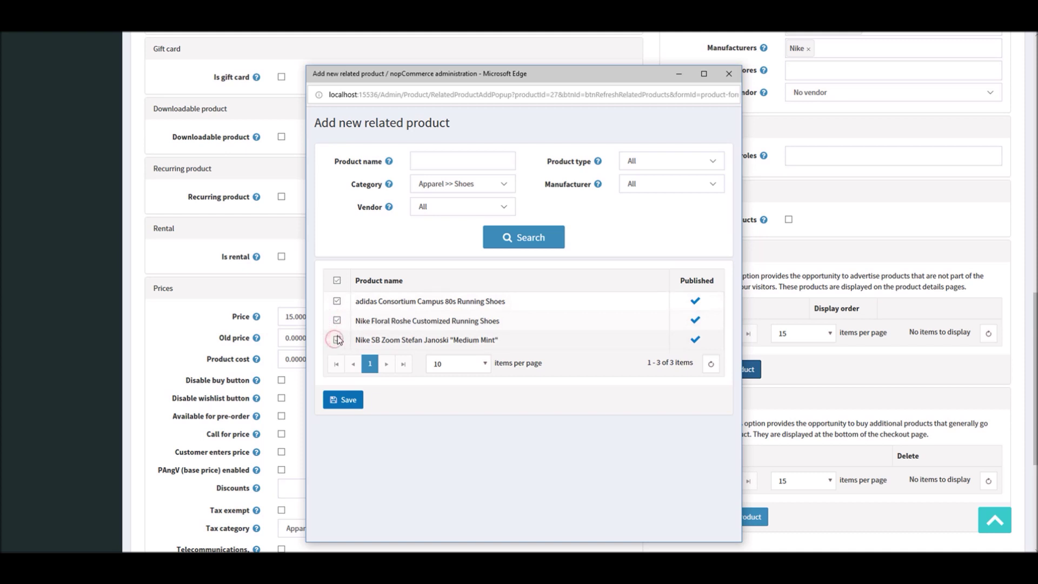
click(342, 399)
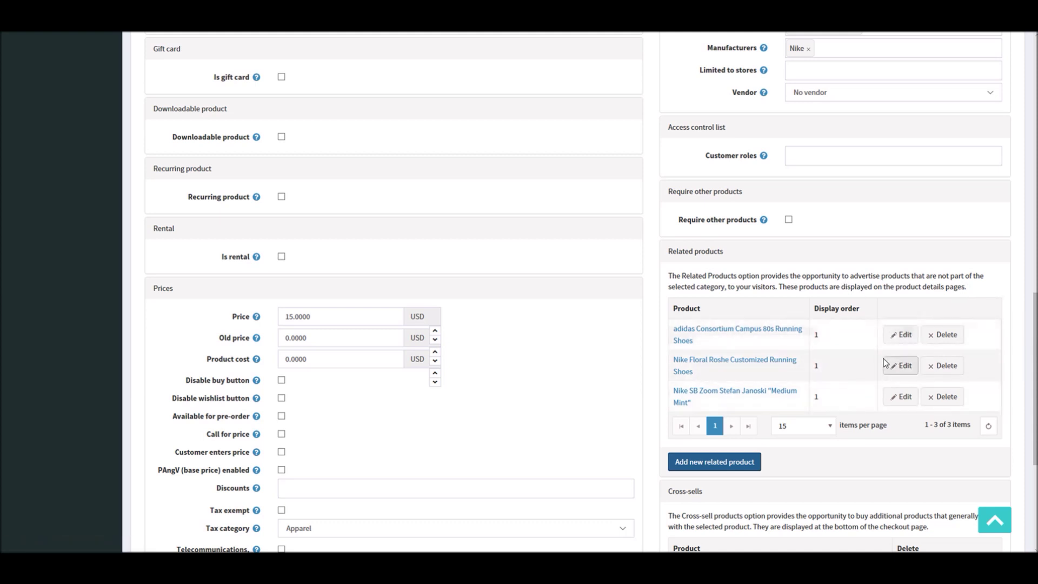
Set Nike Floral Roshe's related-product display order to 2
click(813, 336)
click(901, 365)
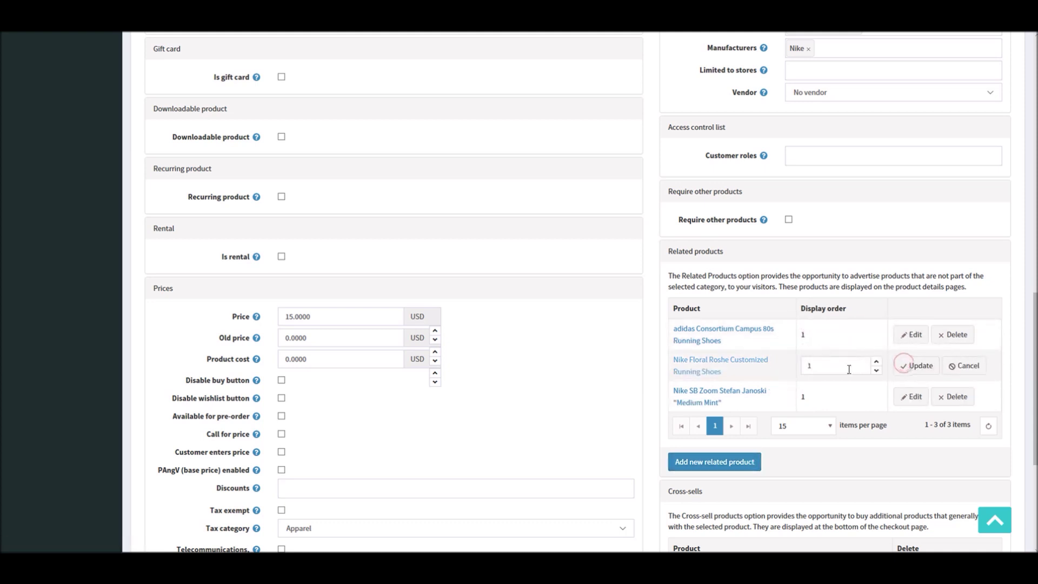
text(2)
click(916, 366)
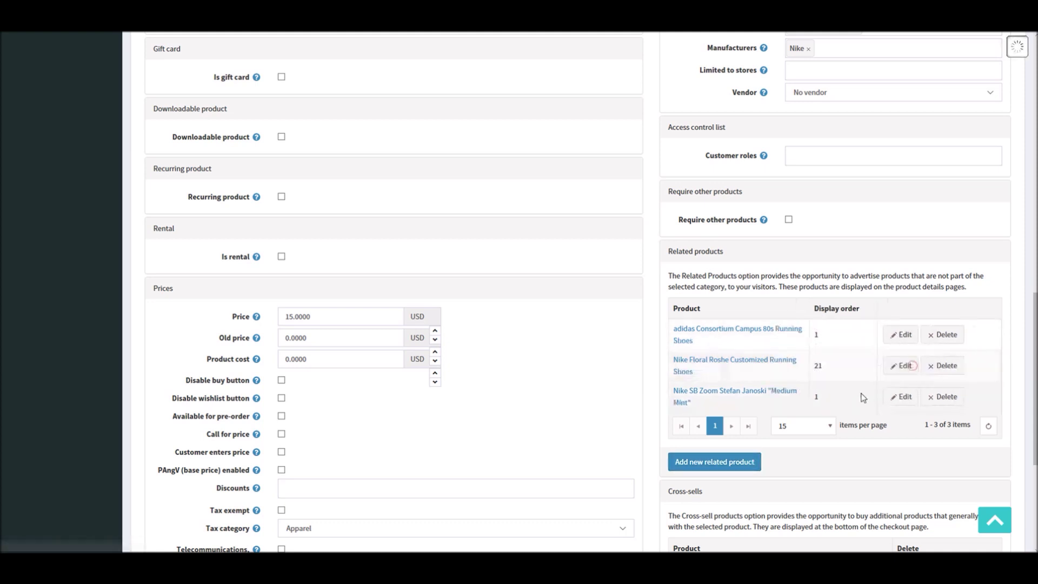
click(905, 397)
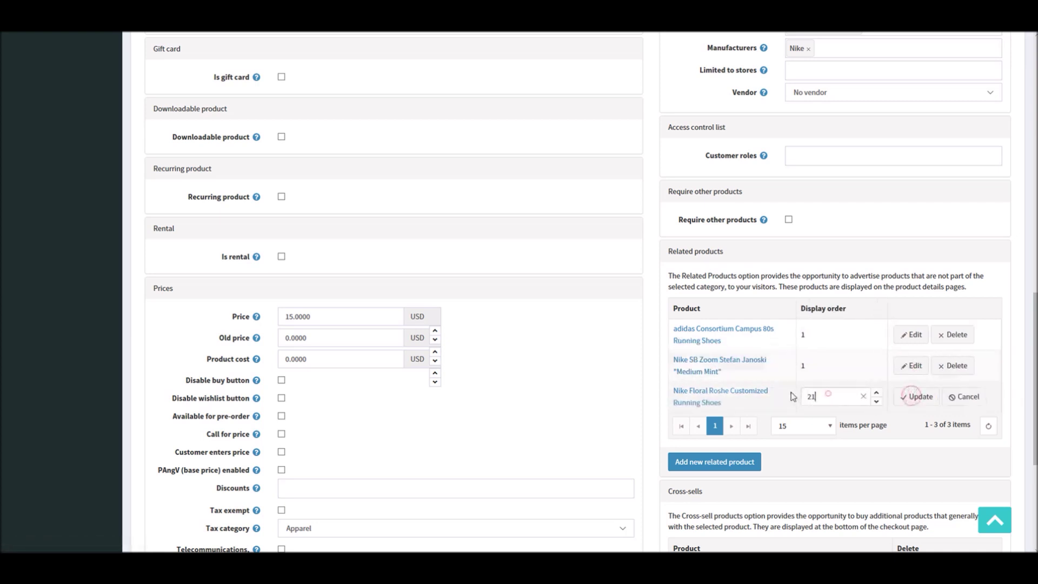
click(828, 396)
text(2)
drag(828, 396, 788, 398)
text(2)
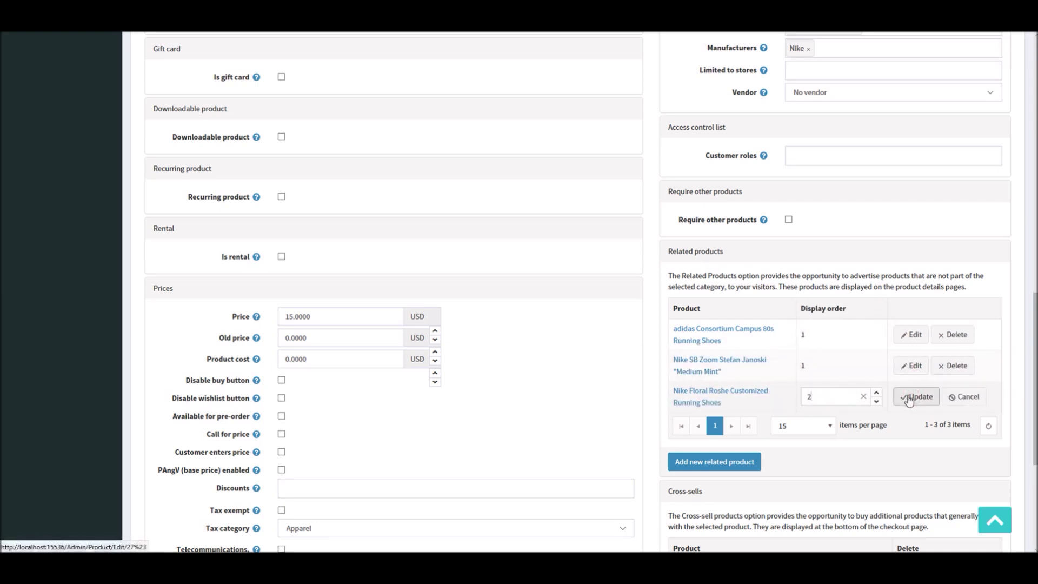
click(909, 397)
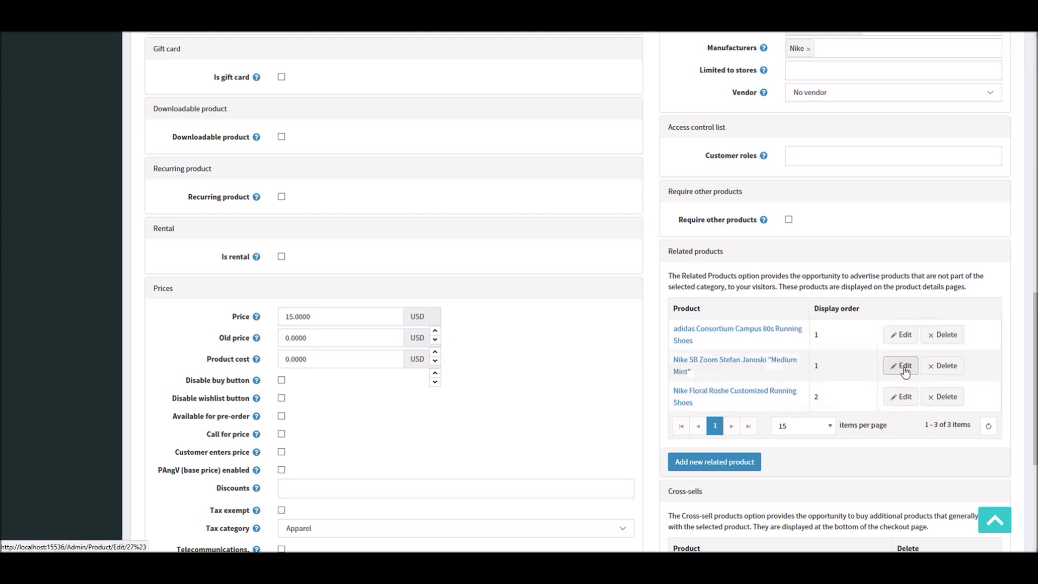
Set Nike SB Zoom's display order to 3, then save the product and continue editing
click(902, 366)
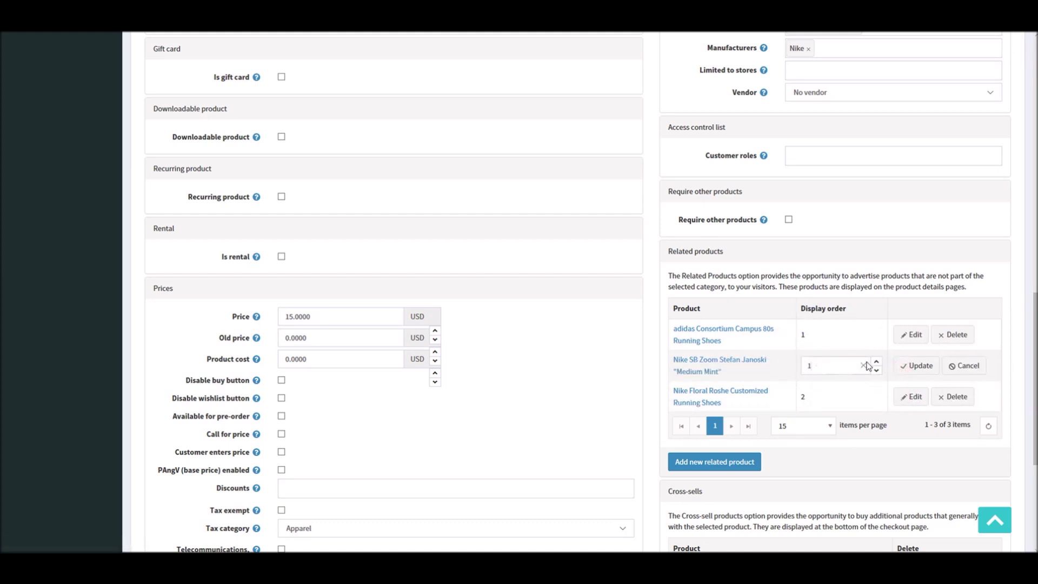
click(919, 365)
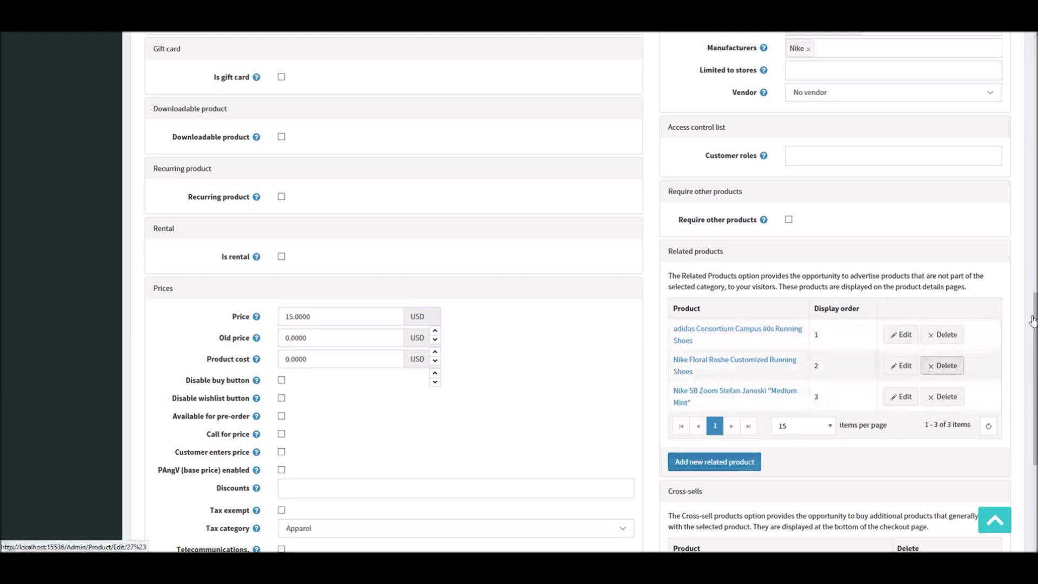
drag(1035, 315, 1029, 346)
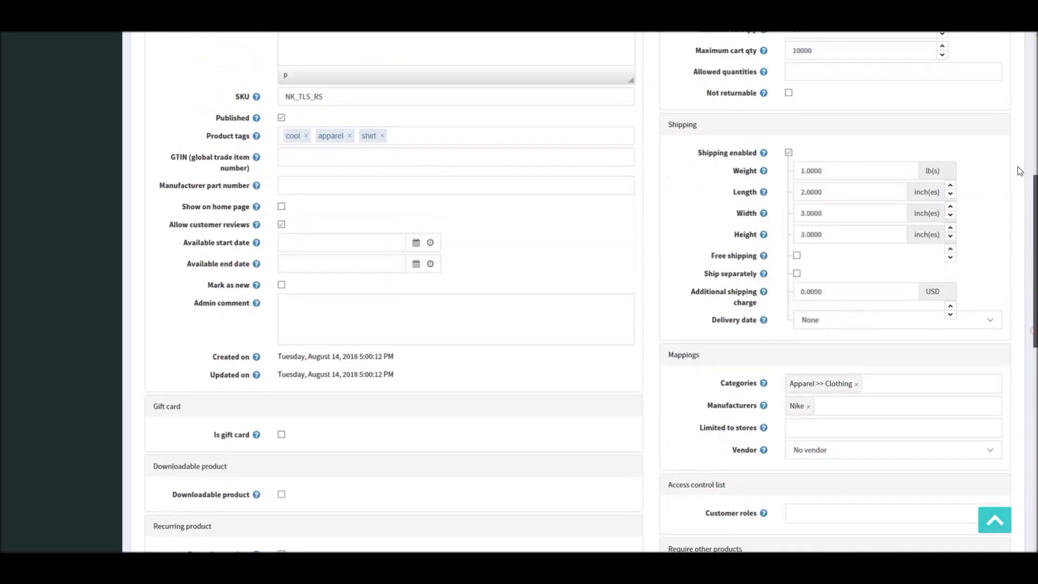
drag(1035, 333, 1020, 146)
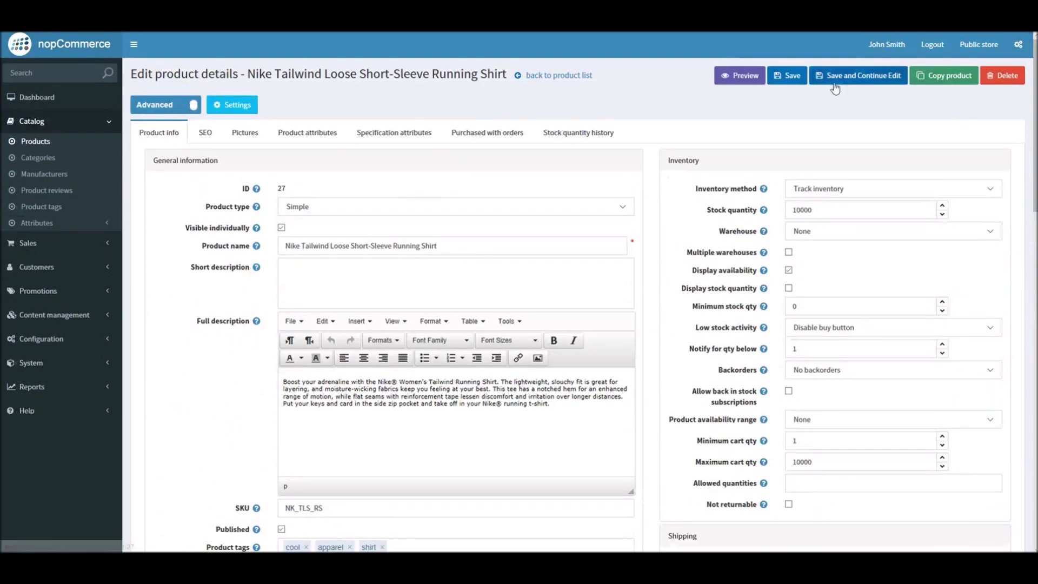
click(836, 80)
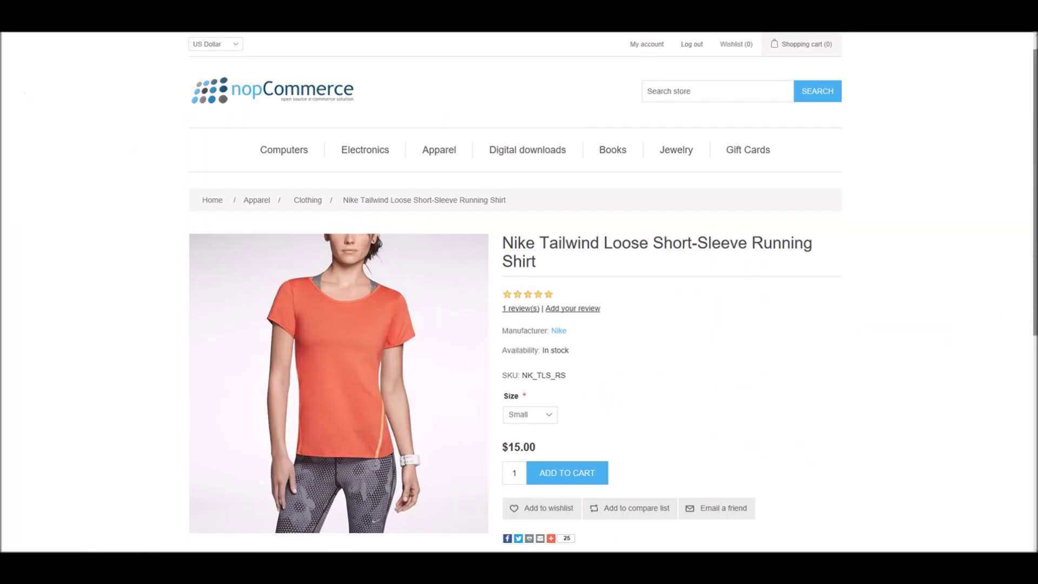
scroll(1016, 249, down, 3)
scroll(1009, 211, up, 2)
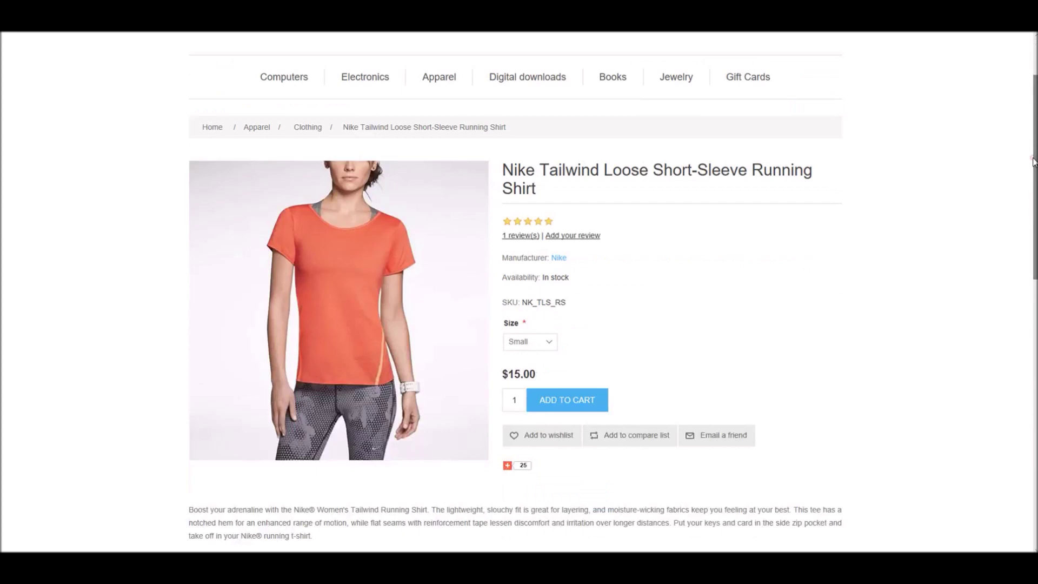
scroll(1004, 298, down, 5)
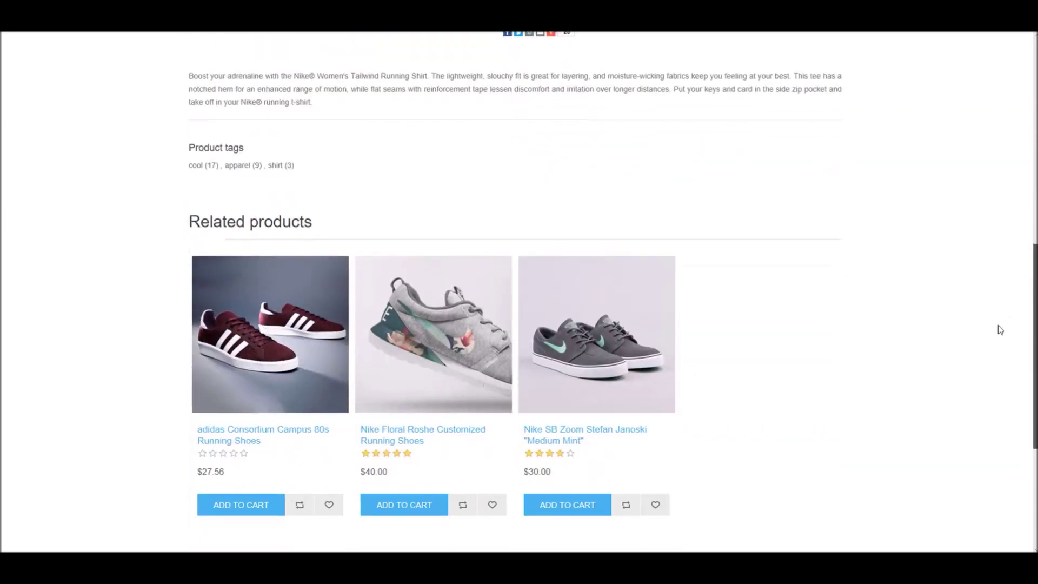
scroll(999, 326, up, 5)
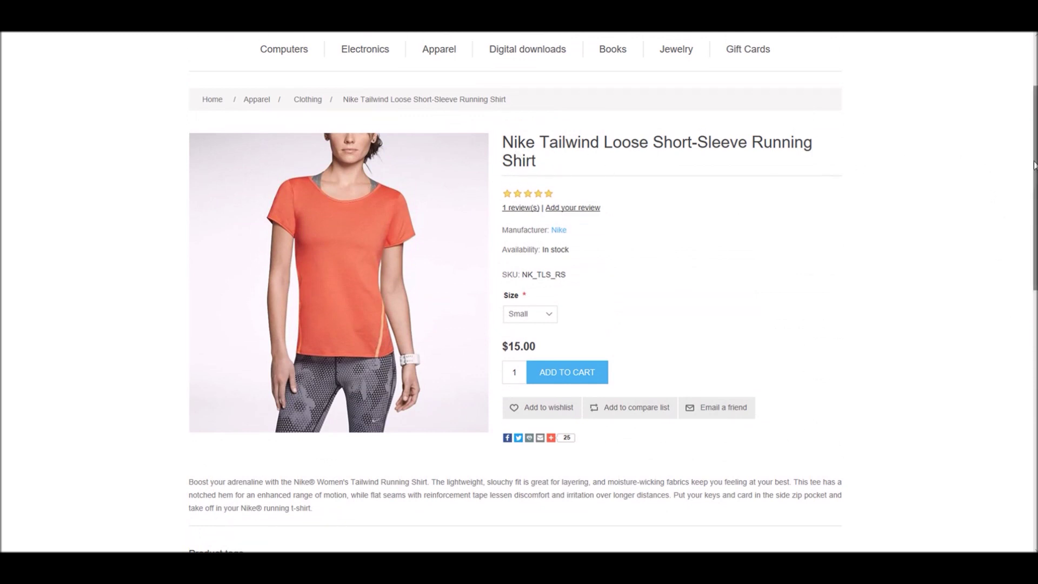
drag(1035, 165, 1001, 278)
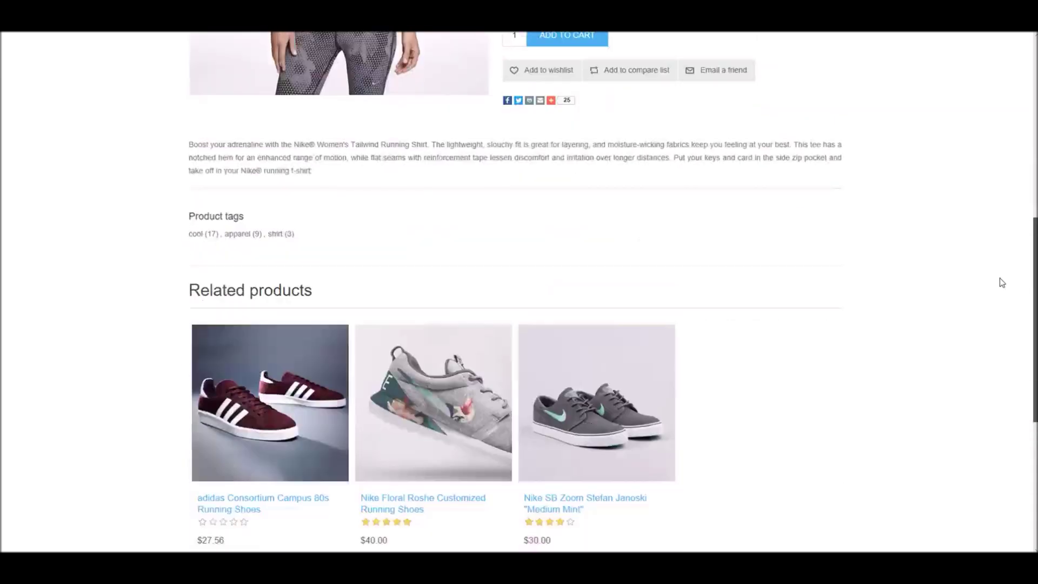
scroll(1000, 279, down, 2)
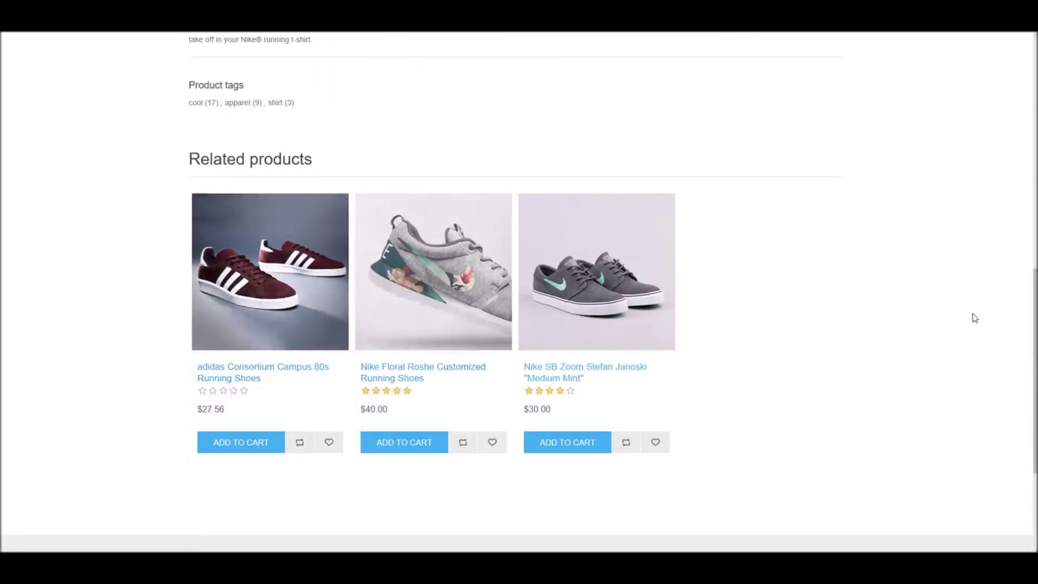
drag(1035, 322, 1004, 148)
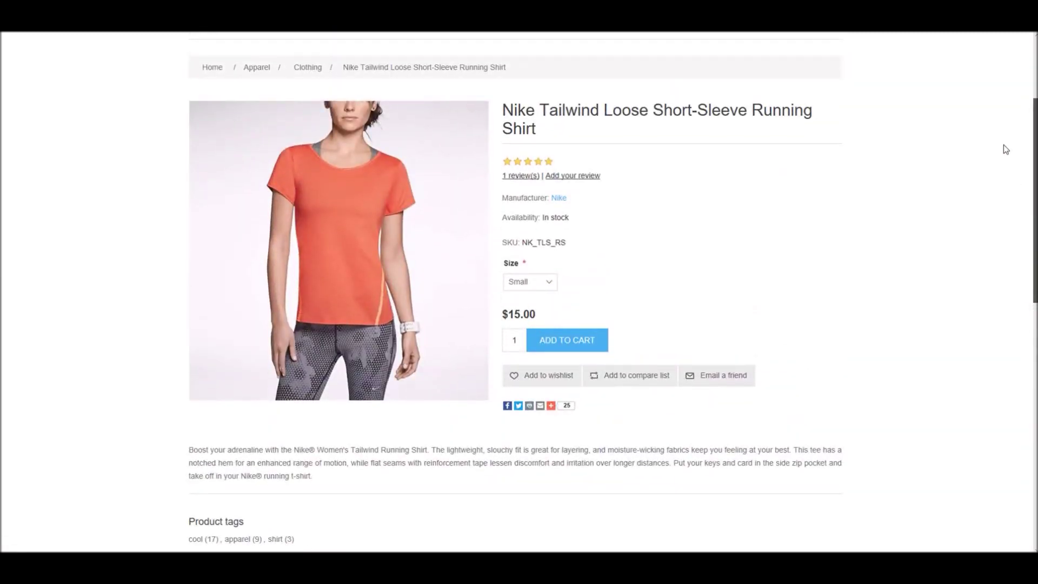
scroll(1003, 145, down, 1)
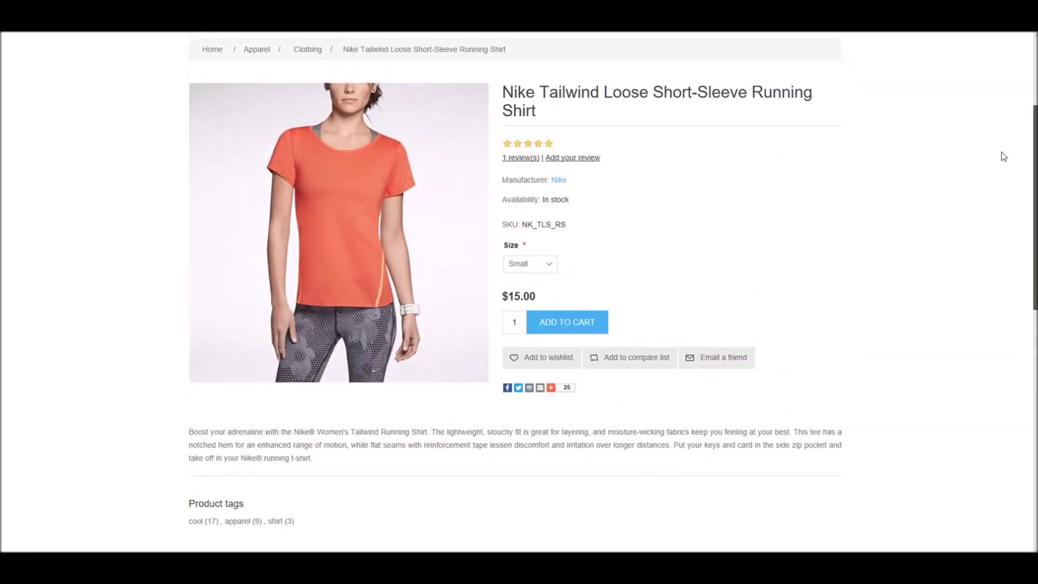
scroll(1003, 155, down, 5)
scroll(974, 308, up, 1)
scroll(969, 288, down, 1)
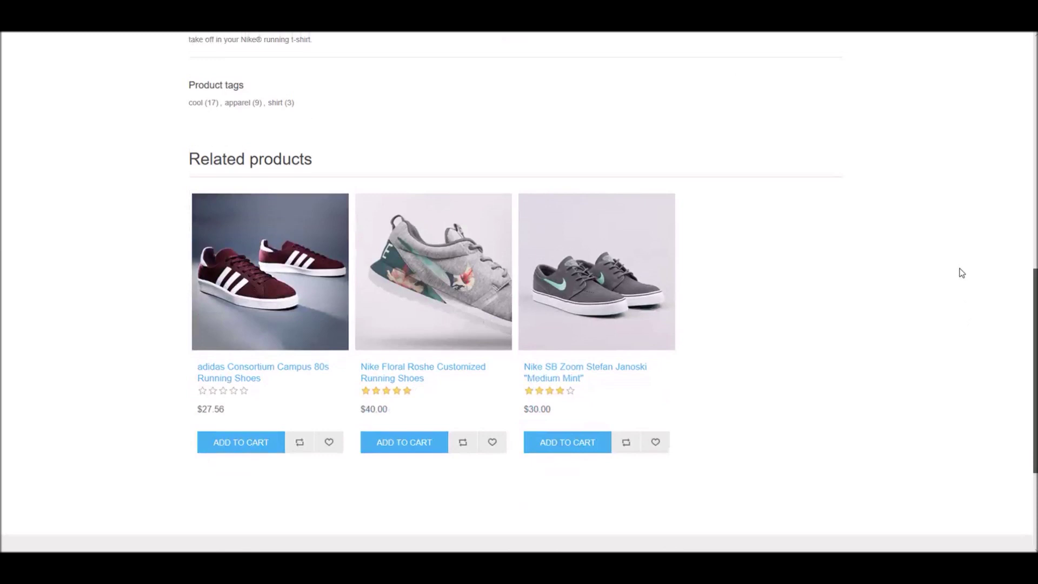